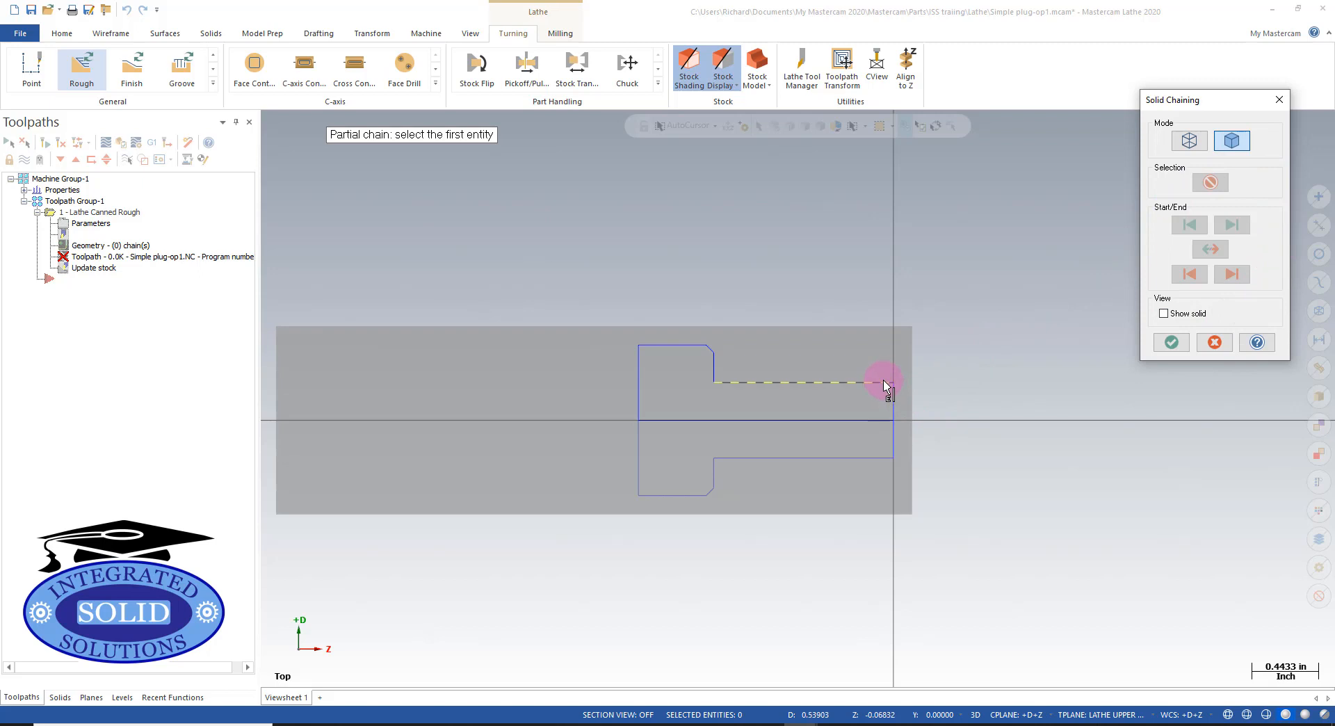
# - Partially chain the upper outside profile from the small-diameter end to the shoulder top and confirm the chain
pyautogui.click(883, 381)
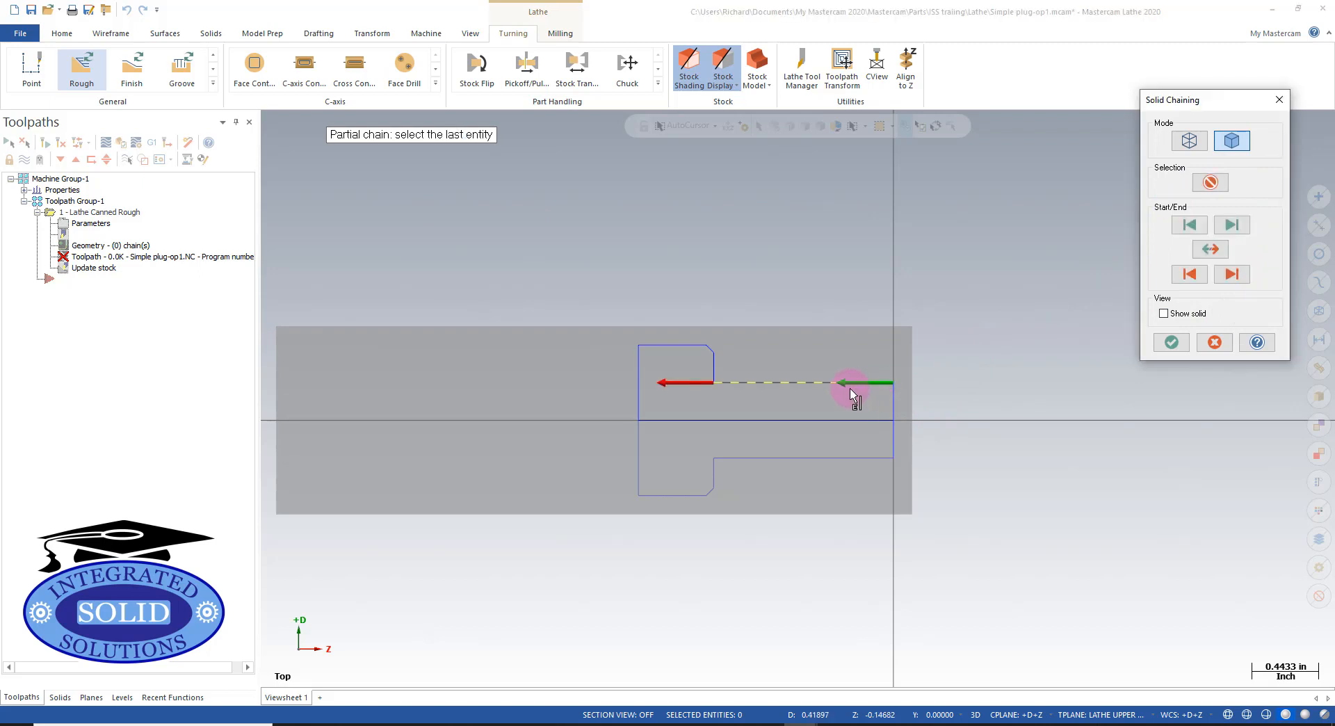
pyautogui.click(675, 345)
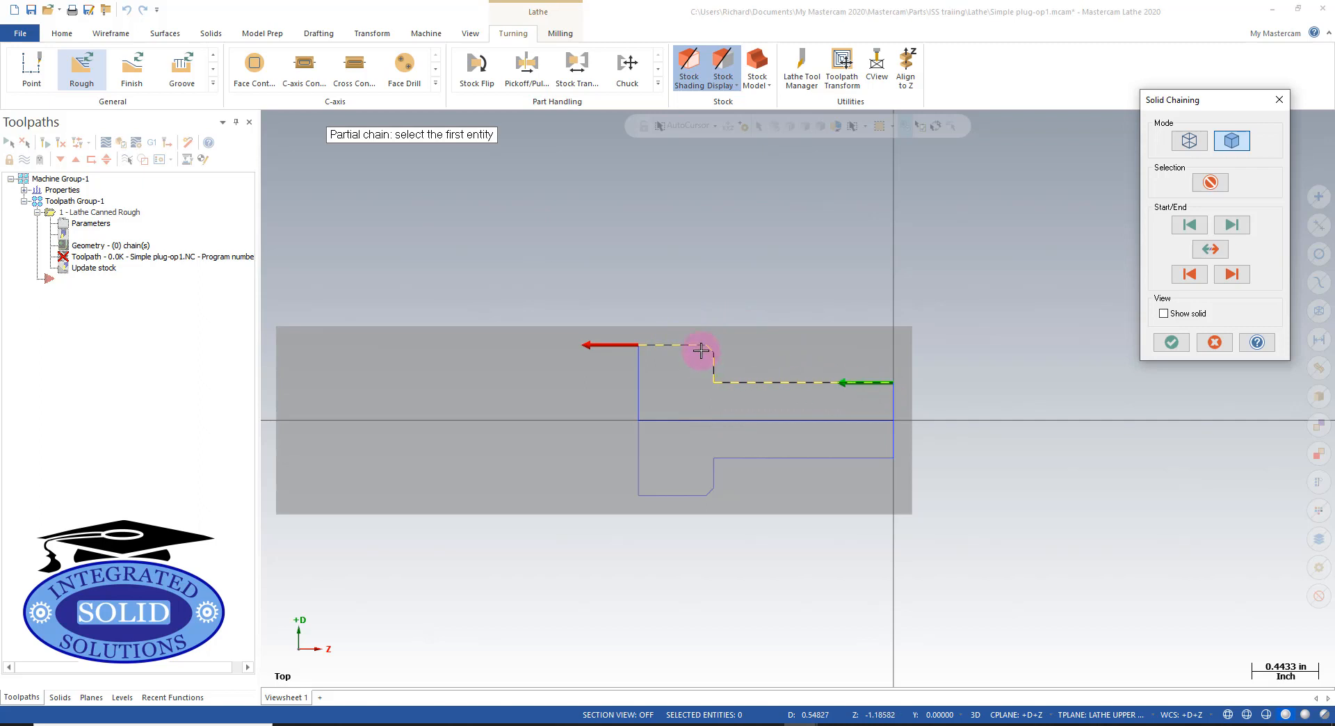
pyautogui.click(1172, 343)
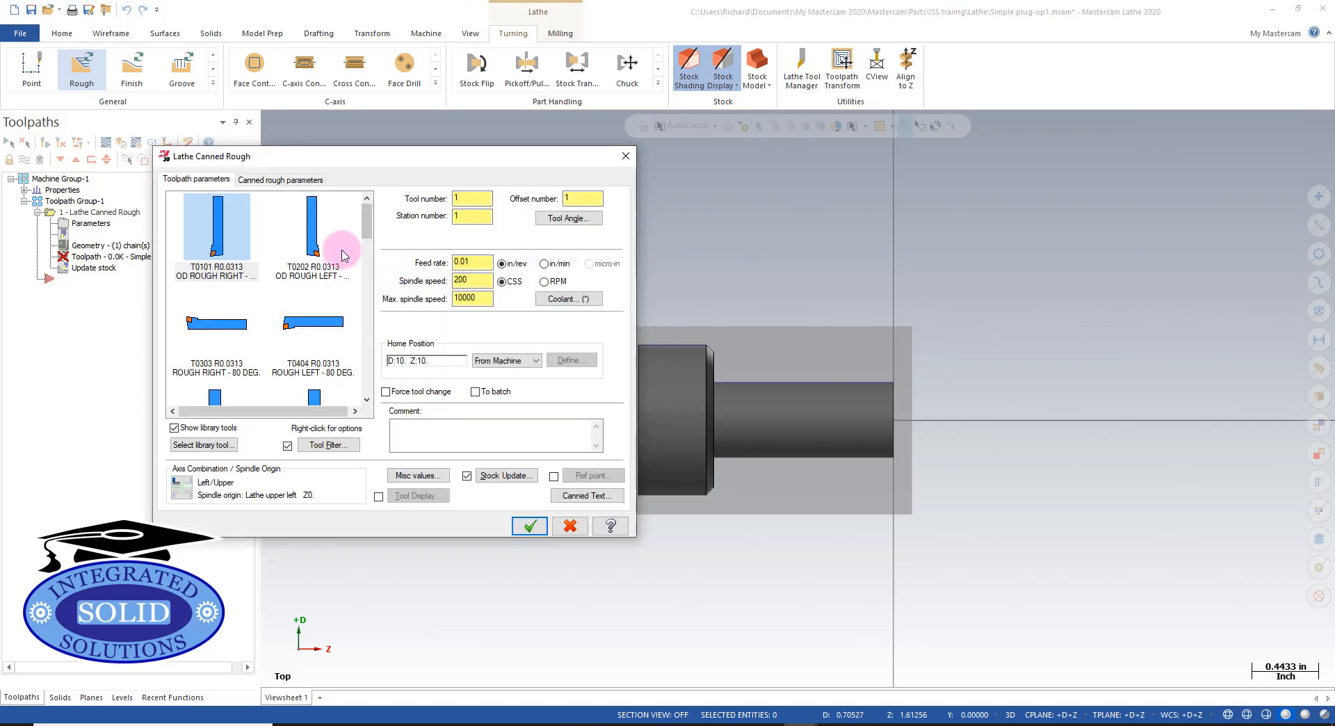
# - Pick the T0101 OD ROUGH RIGHT 80 DEG tool and enable Extend contour to stock in the canned rough parameters
pyautogui.click(214, 218)
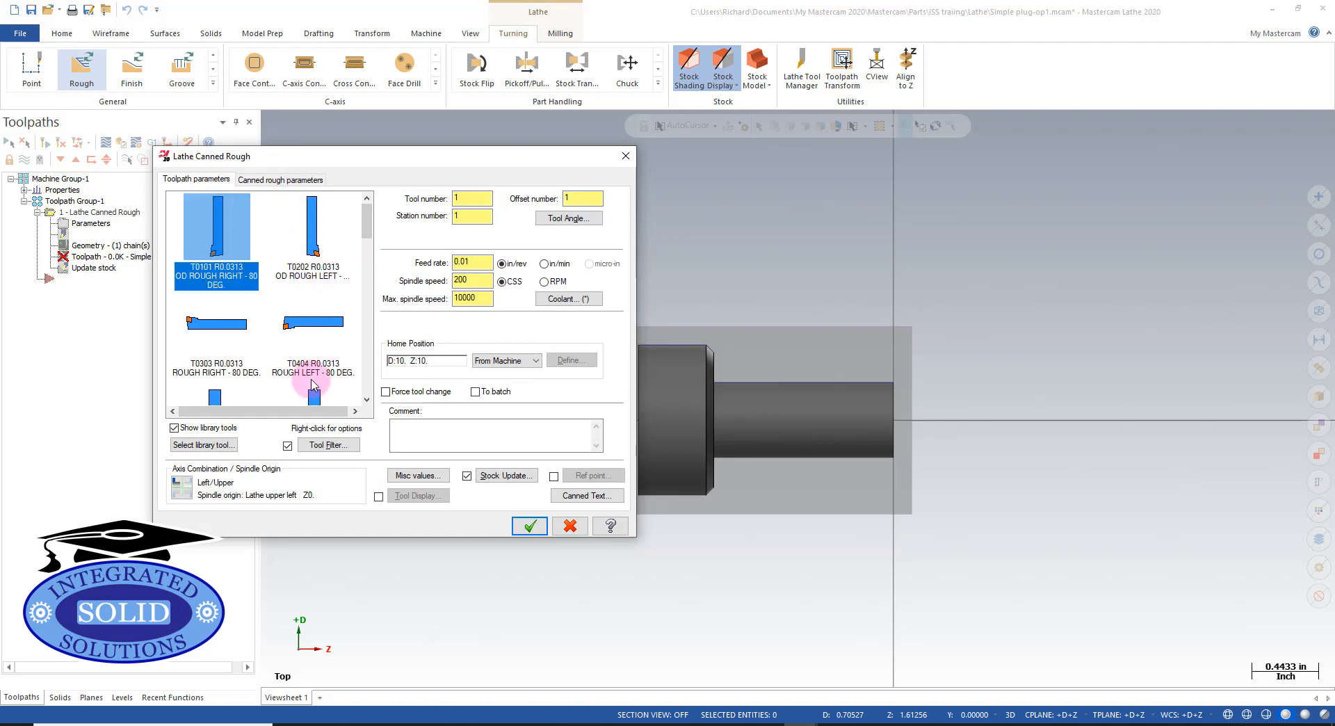
pyautogui.click(270, 183)
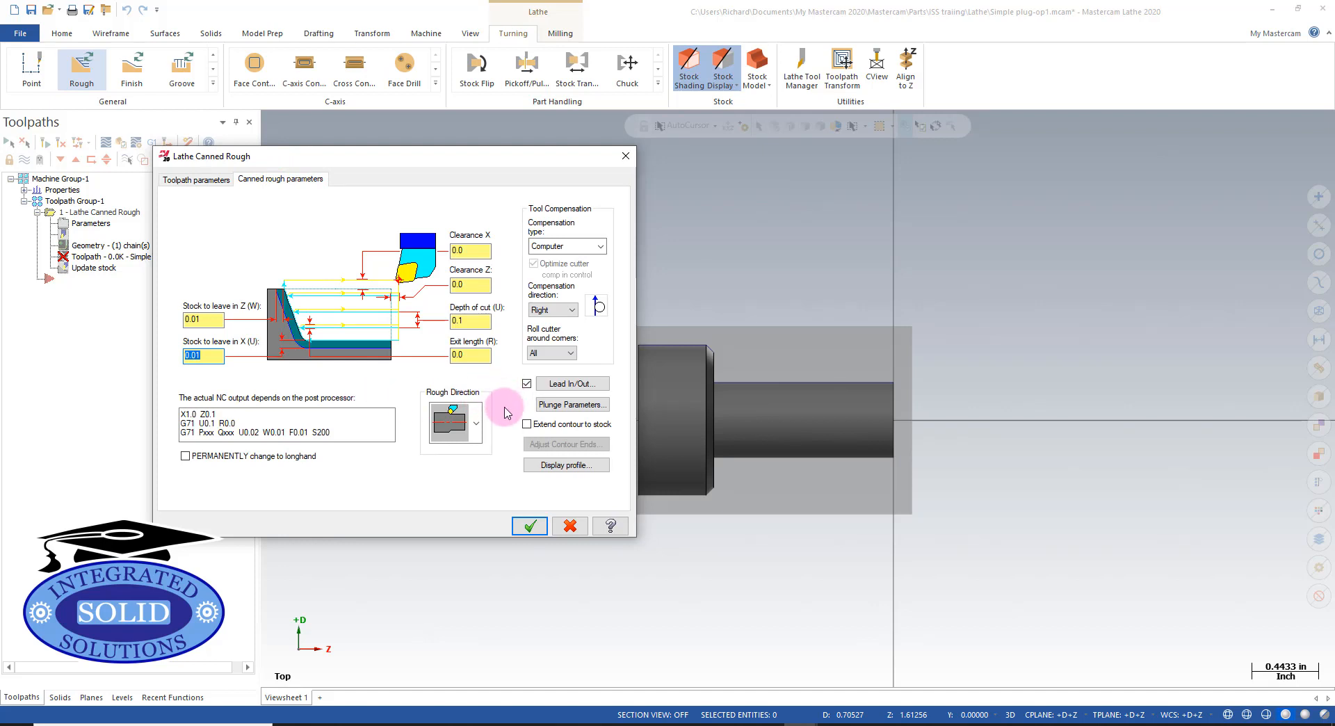
pyautogui.click(527, 425)
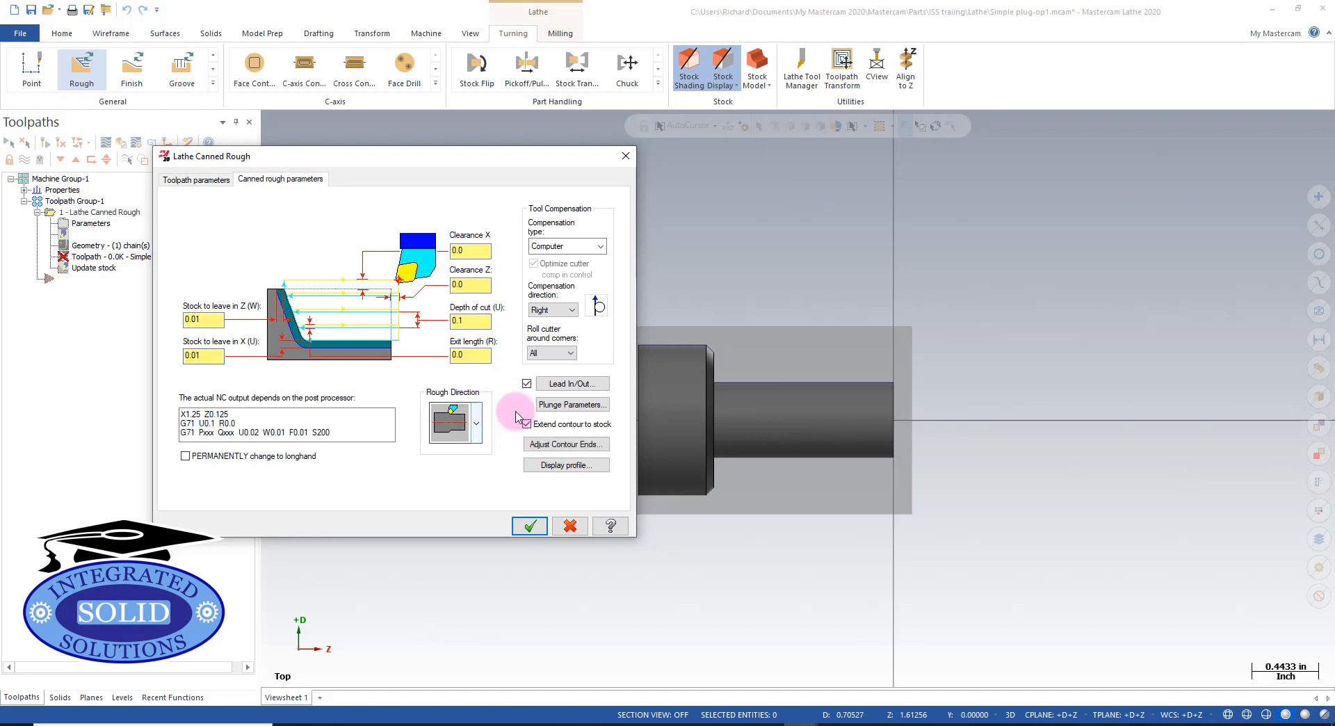
# - Set Clearance X and Clearance Z to 0.05 and Exit length to 0.02, then accept the canned rough operation
pyautogui.click(469, 249)
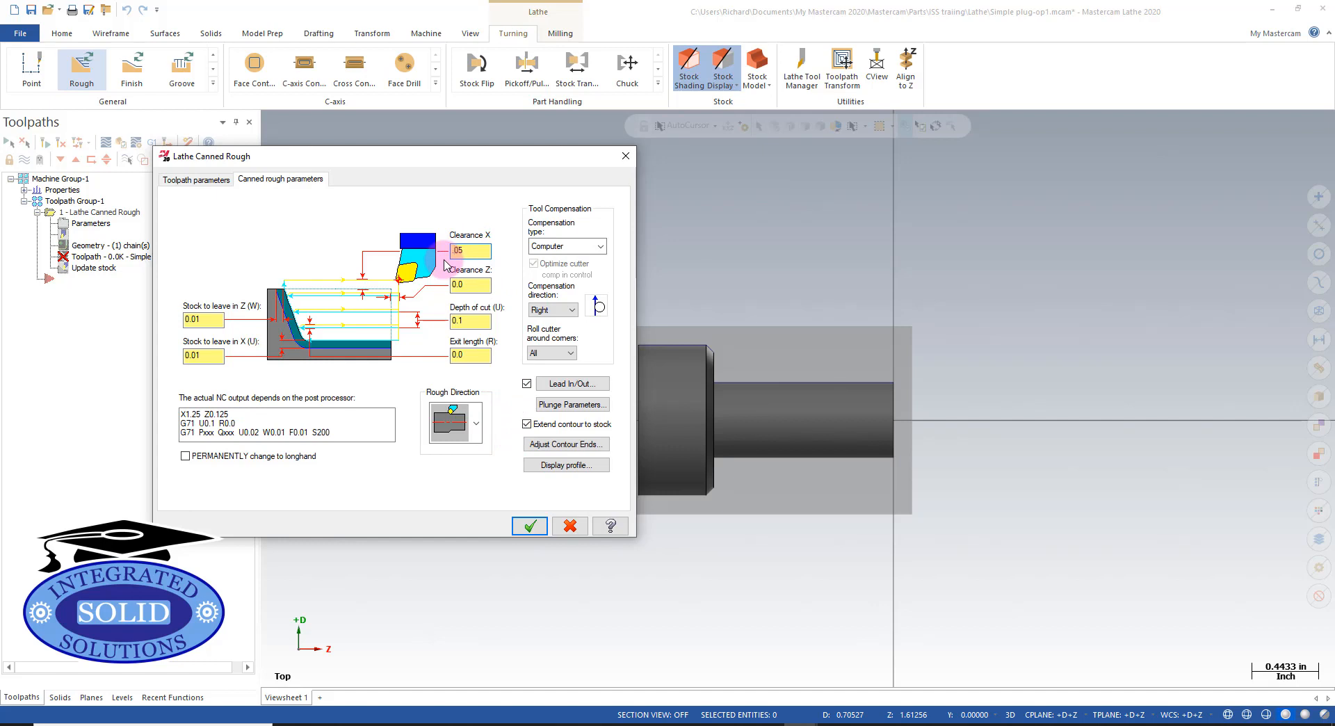
pyautogui.write('5')
pyautogui.press('Tab')
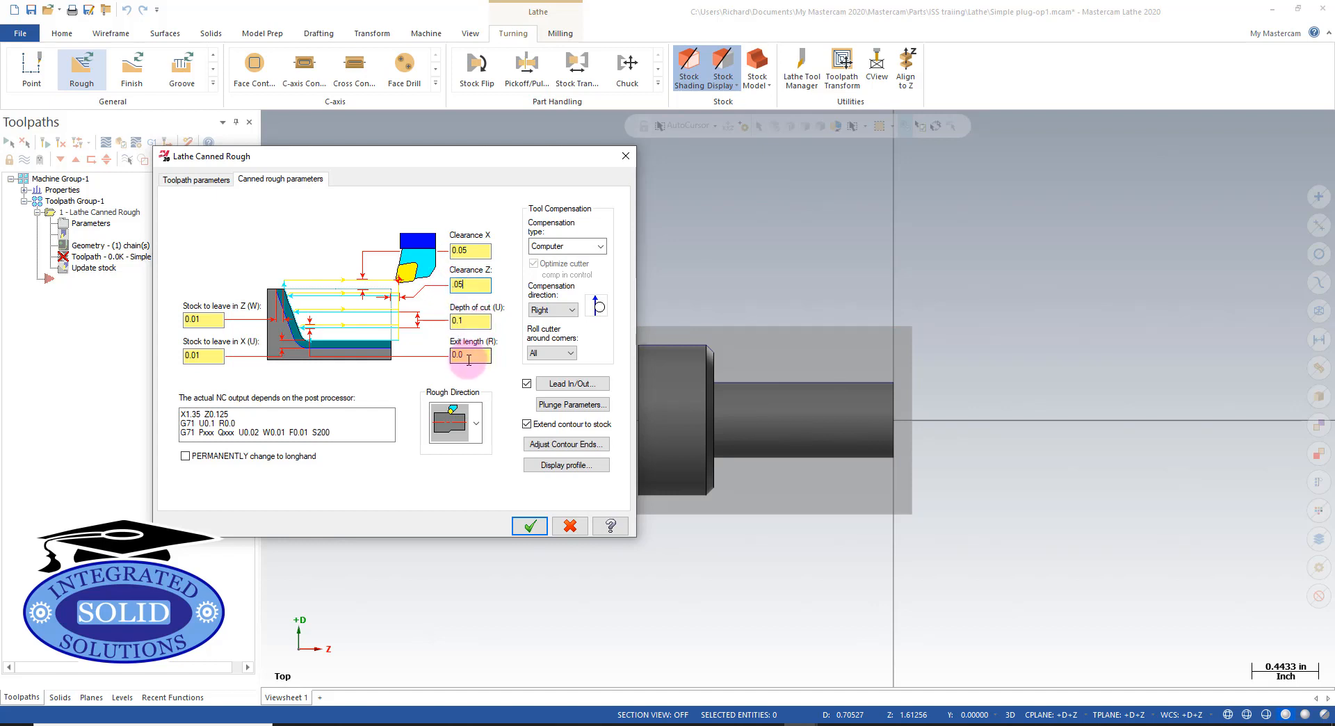
pyautogui.click(448, 354)
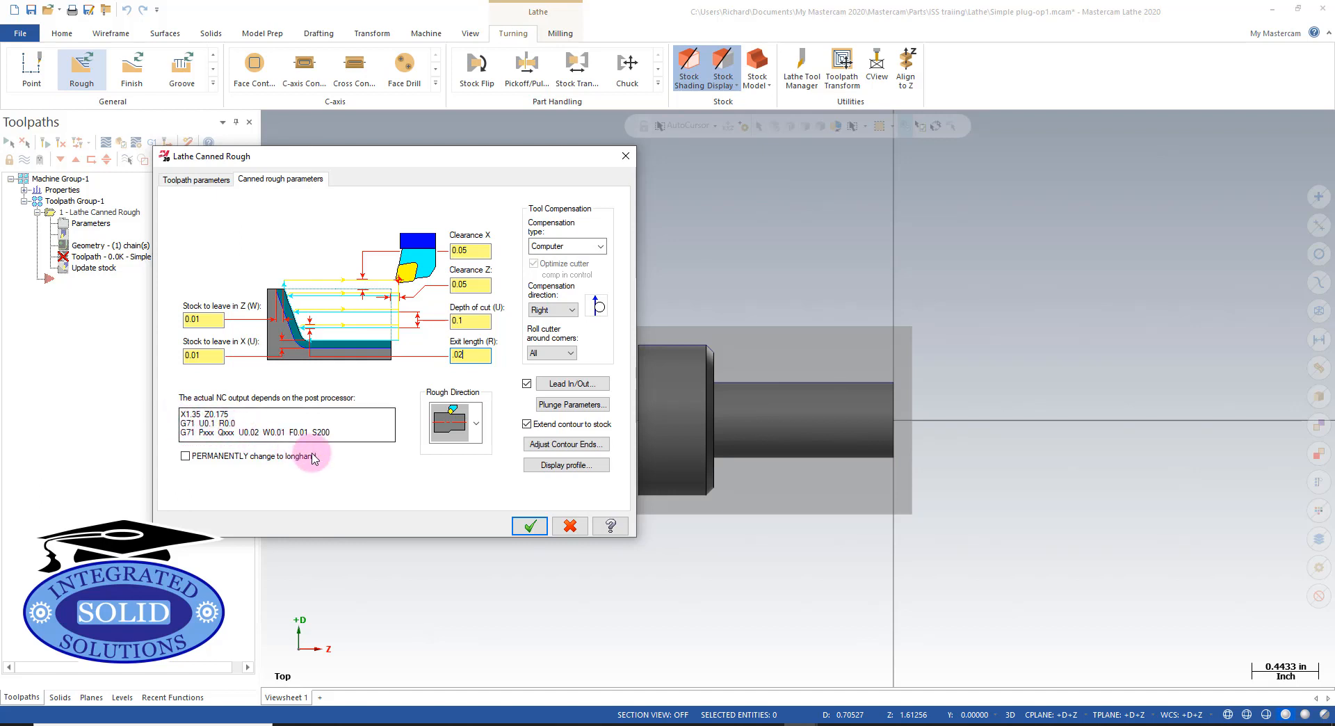
pyautogui.click(530, 528)
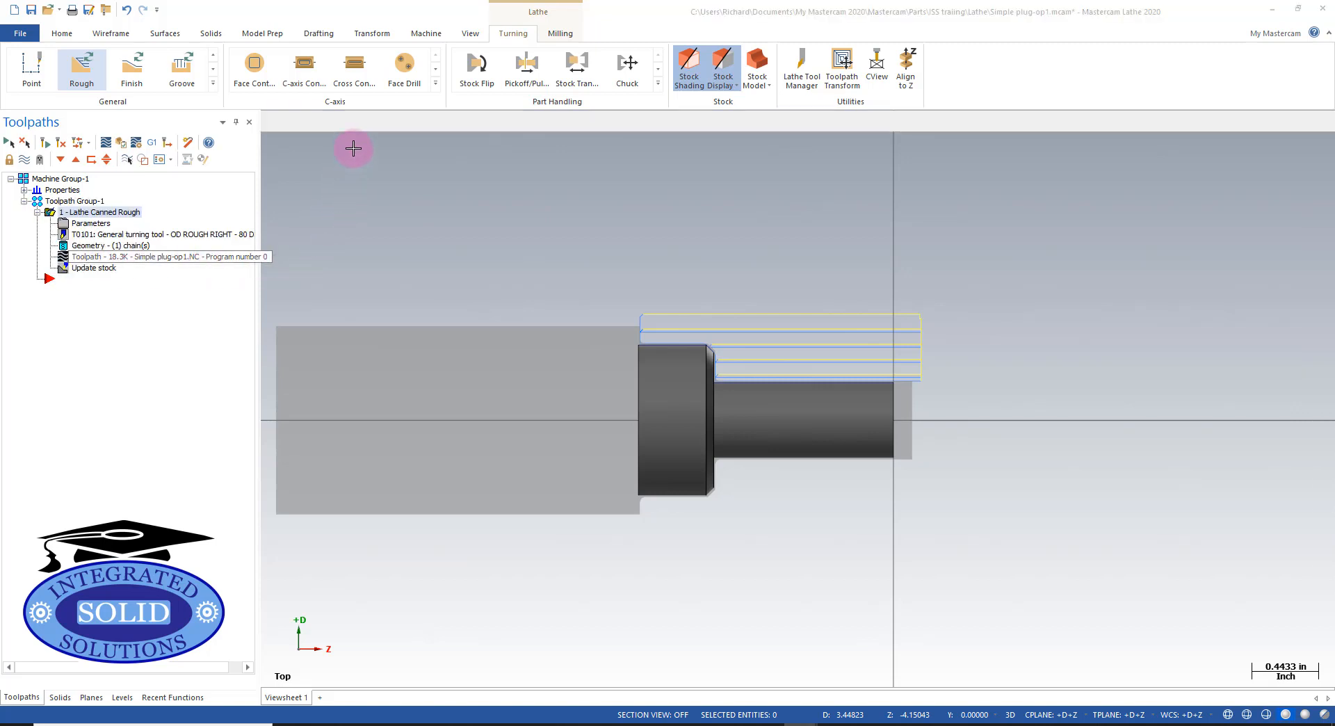
# - Backplot the canned rough toolpath, adjusting the playback speed, and close the backplot
pyautogui.hotkey('alt', 't')
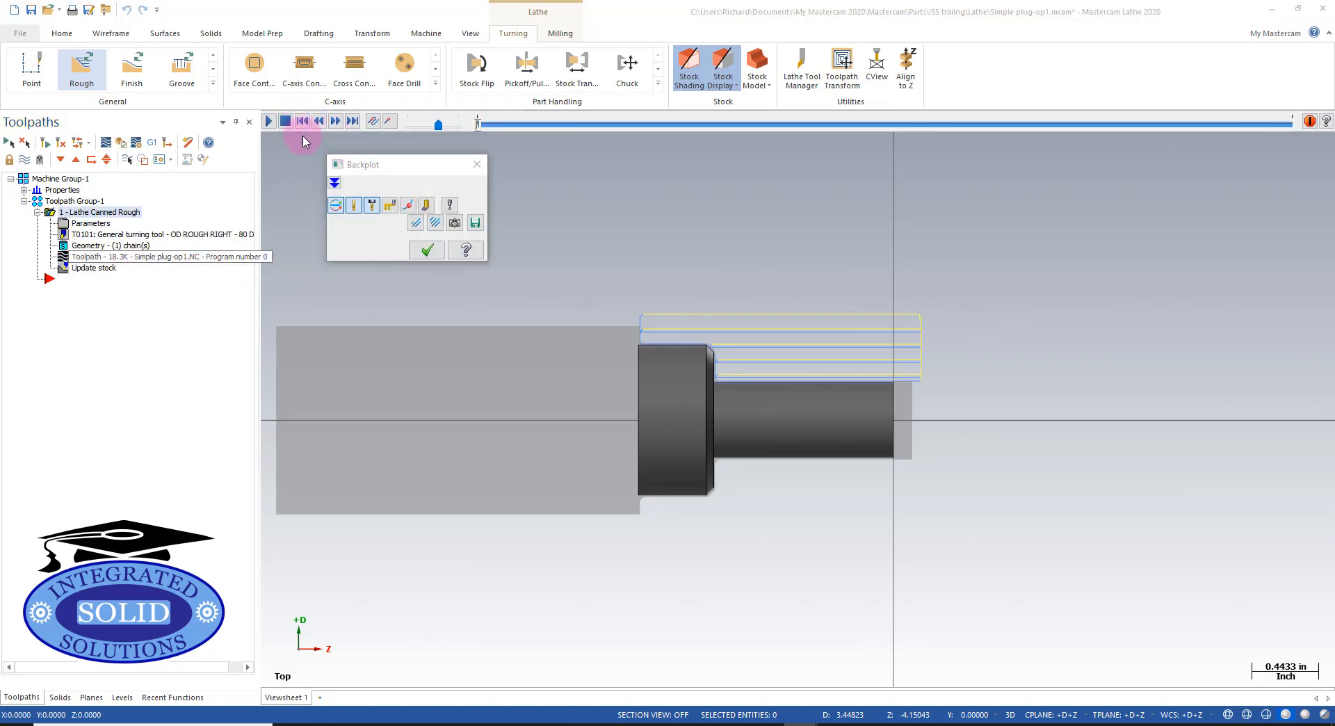
pyautogui.click(286, 124)
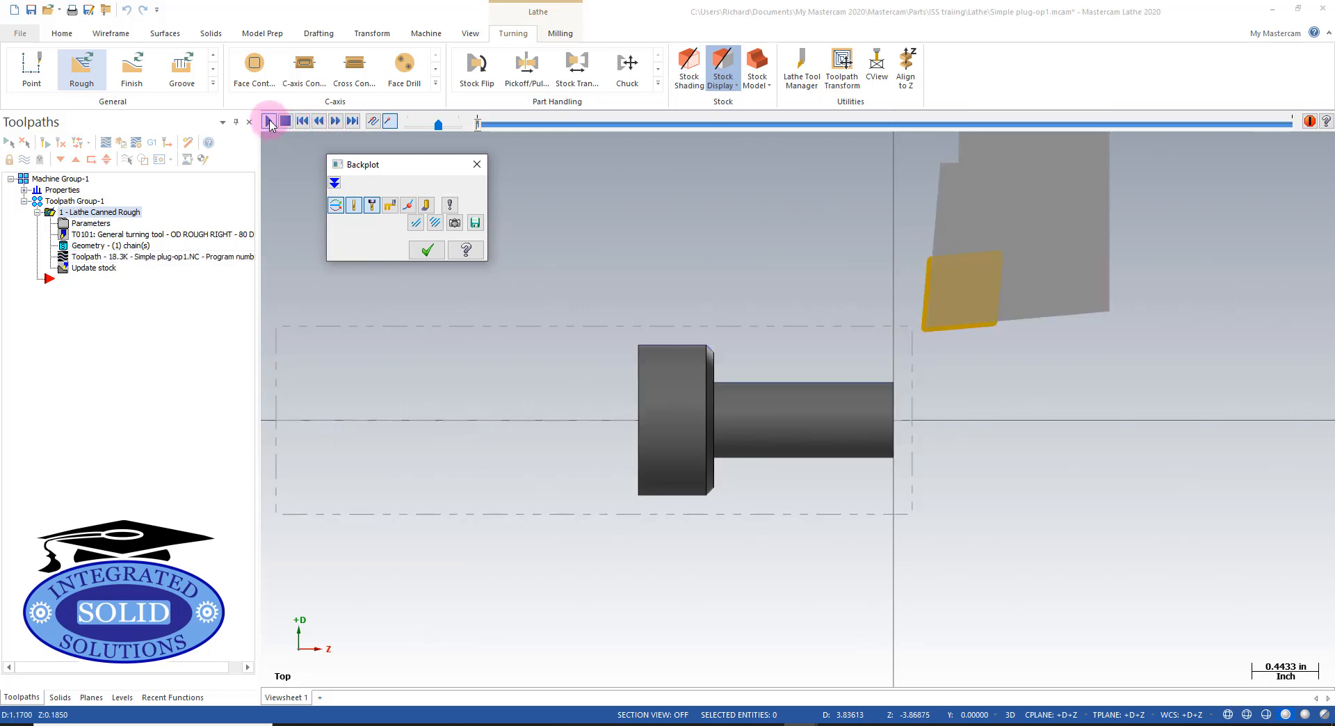
pyautogui.click(270, 123)
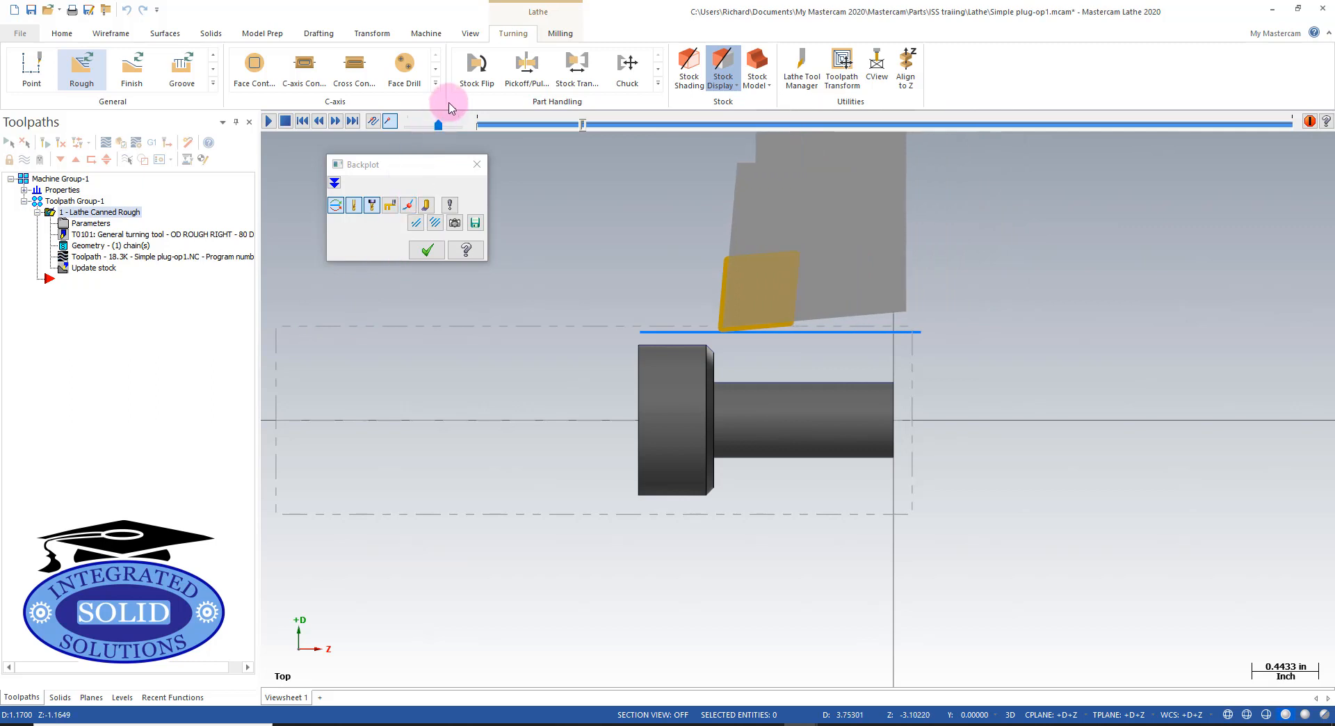
pyautogui.click(459, 125)
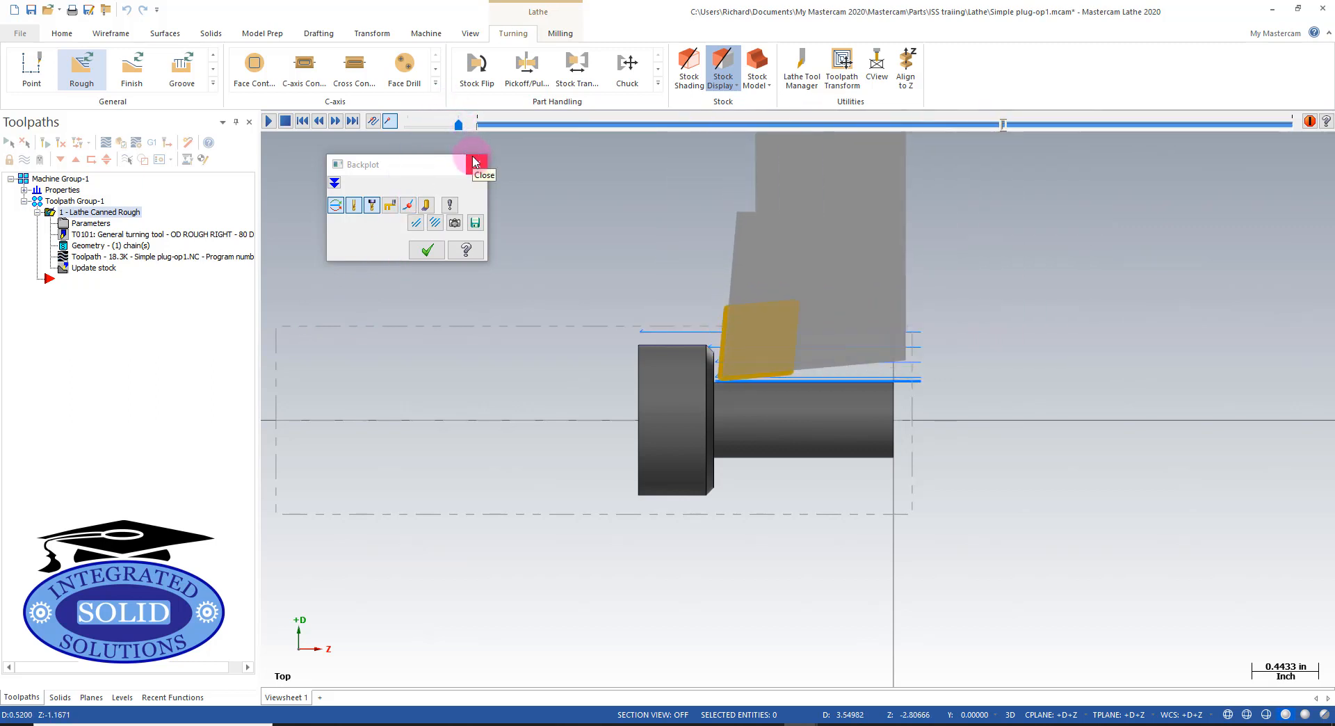
pyautogui.click(427, 252)
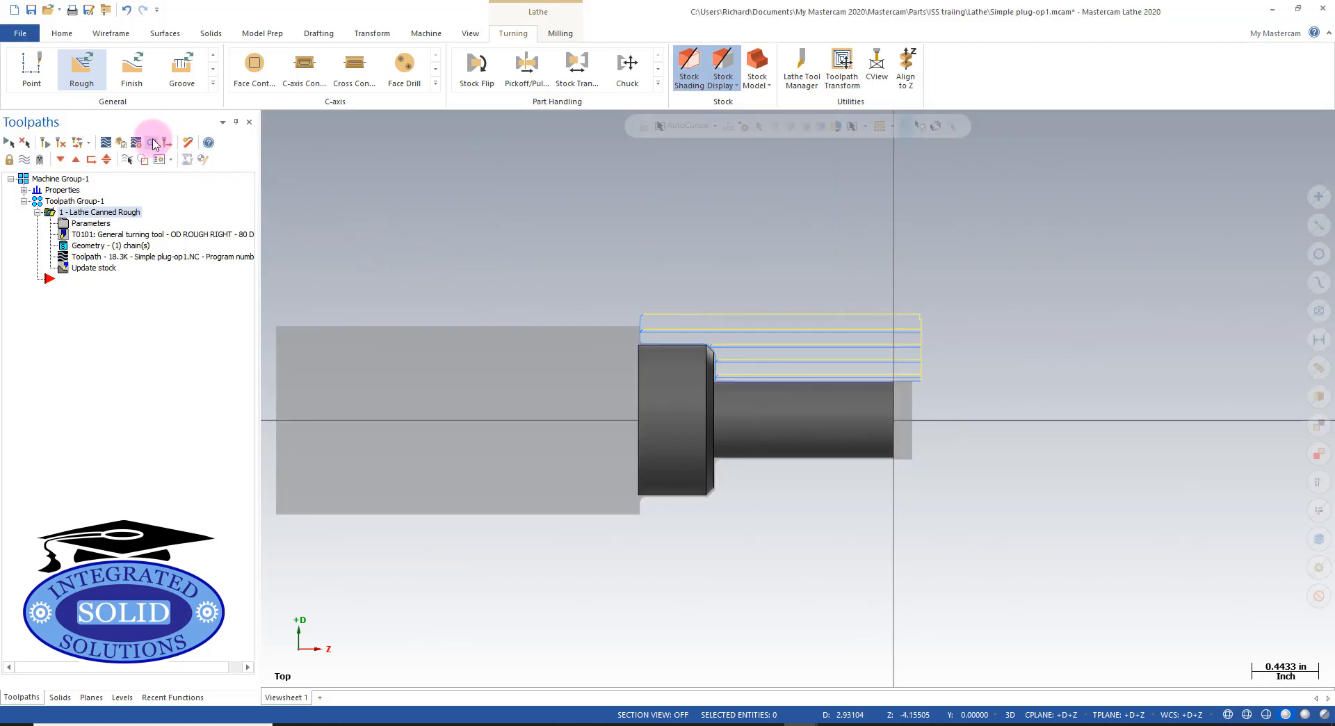
# - Post the canned rough operation and review the G71 cycle lines in the NC code
pyautogui.click(153, 143)
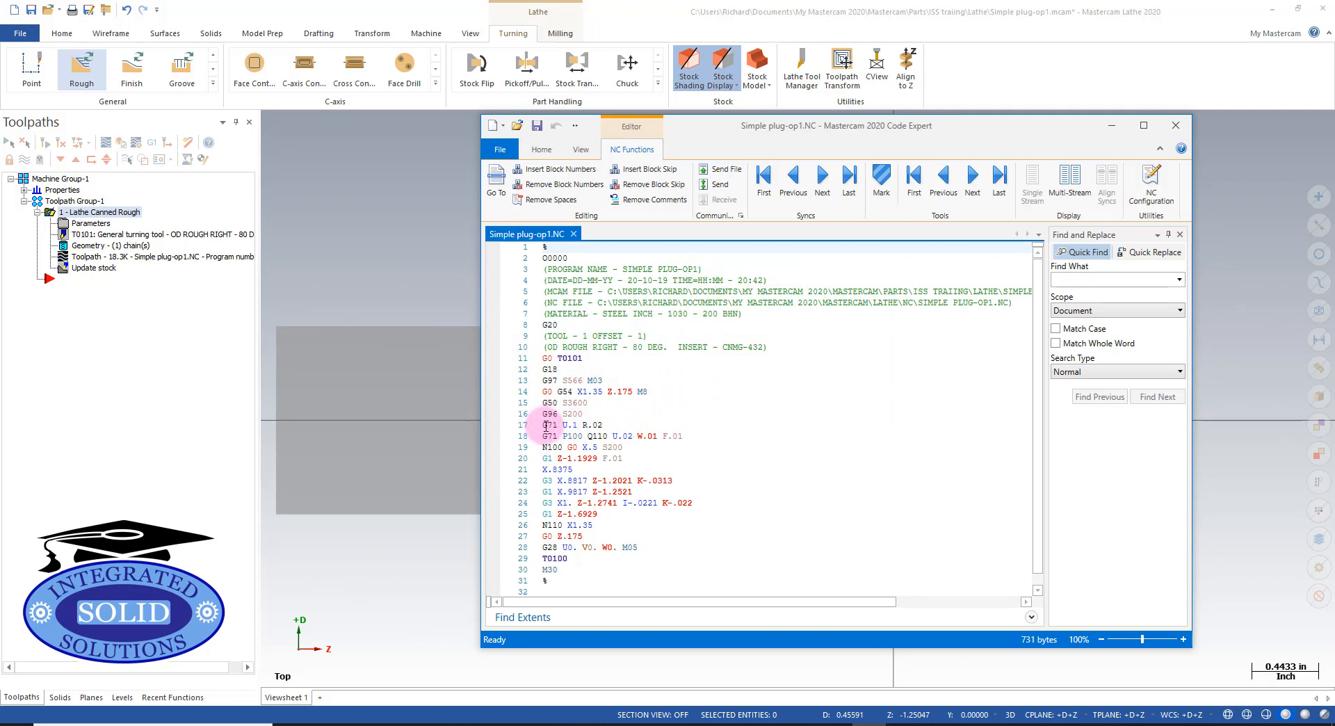
pyautogui.moveTo(544, 425); pyautogui.dragTo(664, 544)
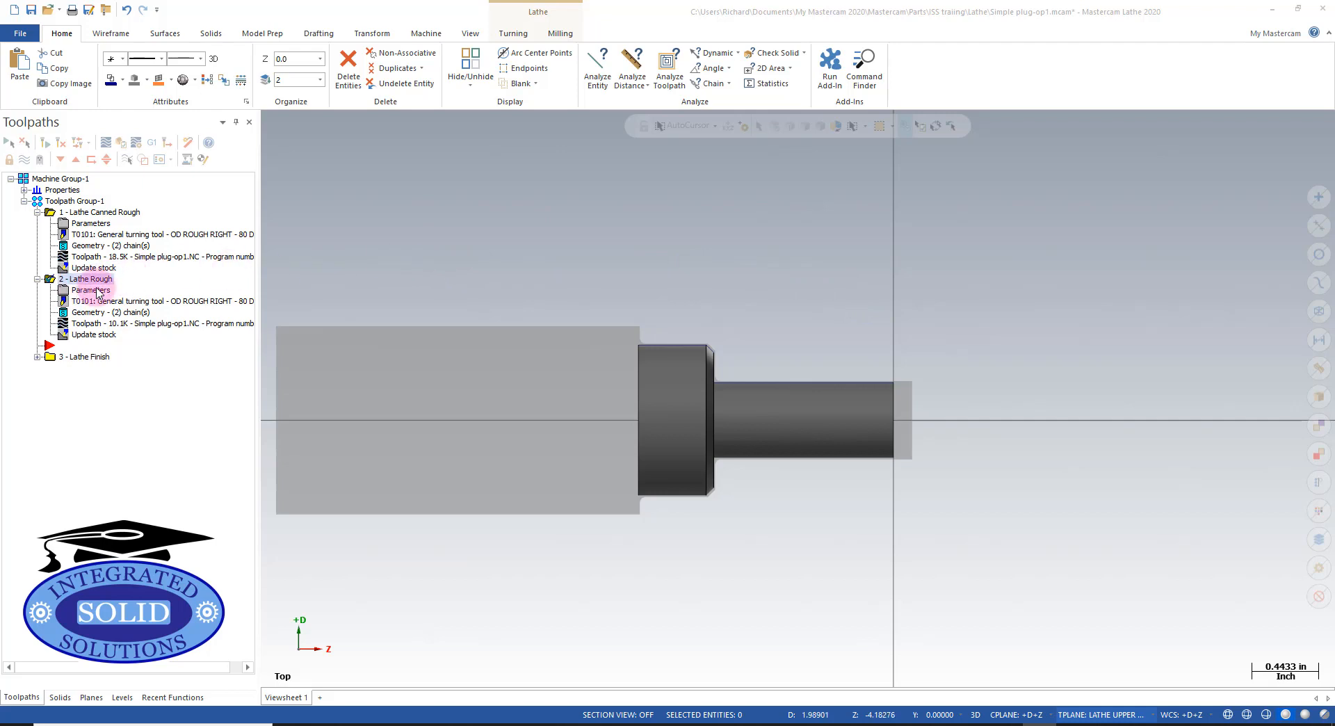
# - Backplot the second Lathe Rough operation's toolpath and close the backplot
pyautogui.click(63, 324)
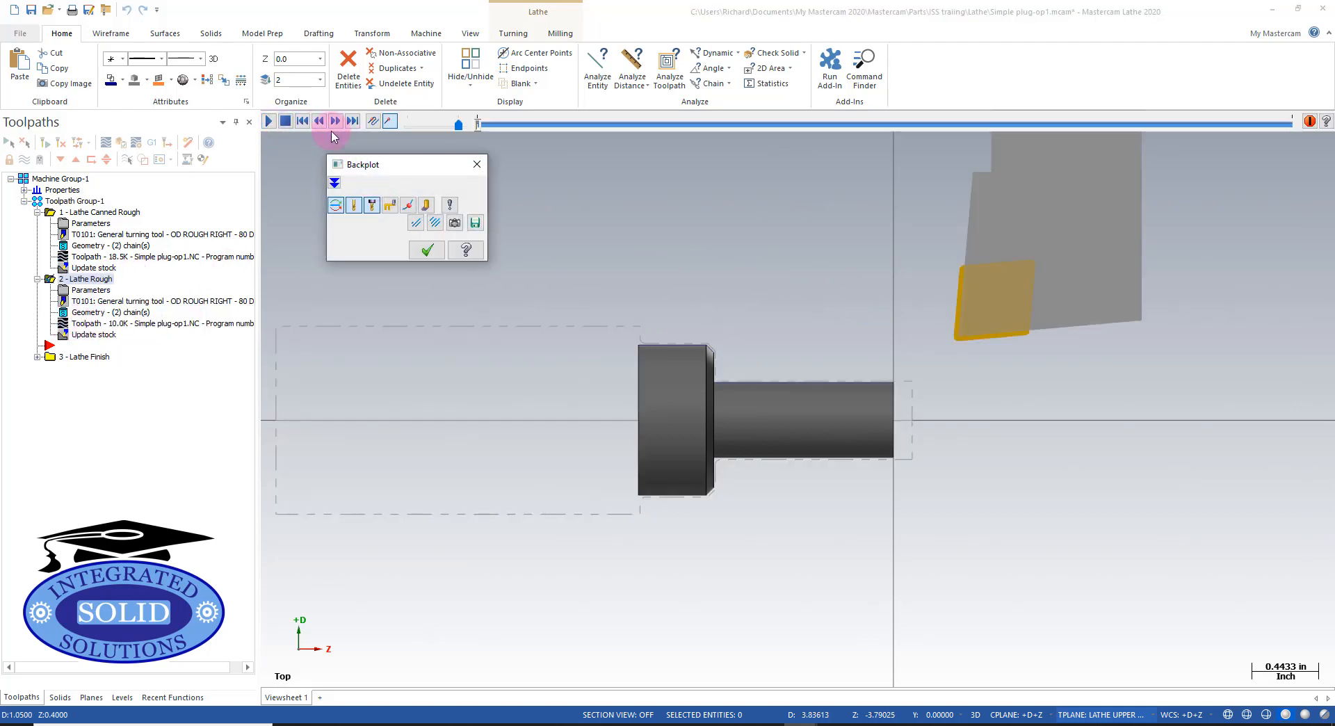
pyautogui.click(269, 121)
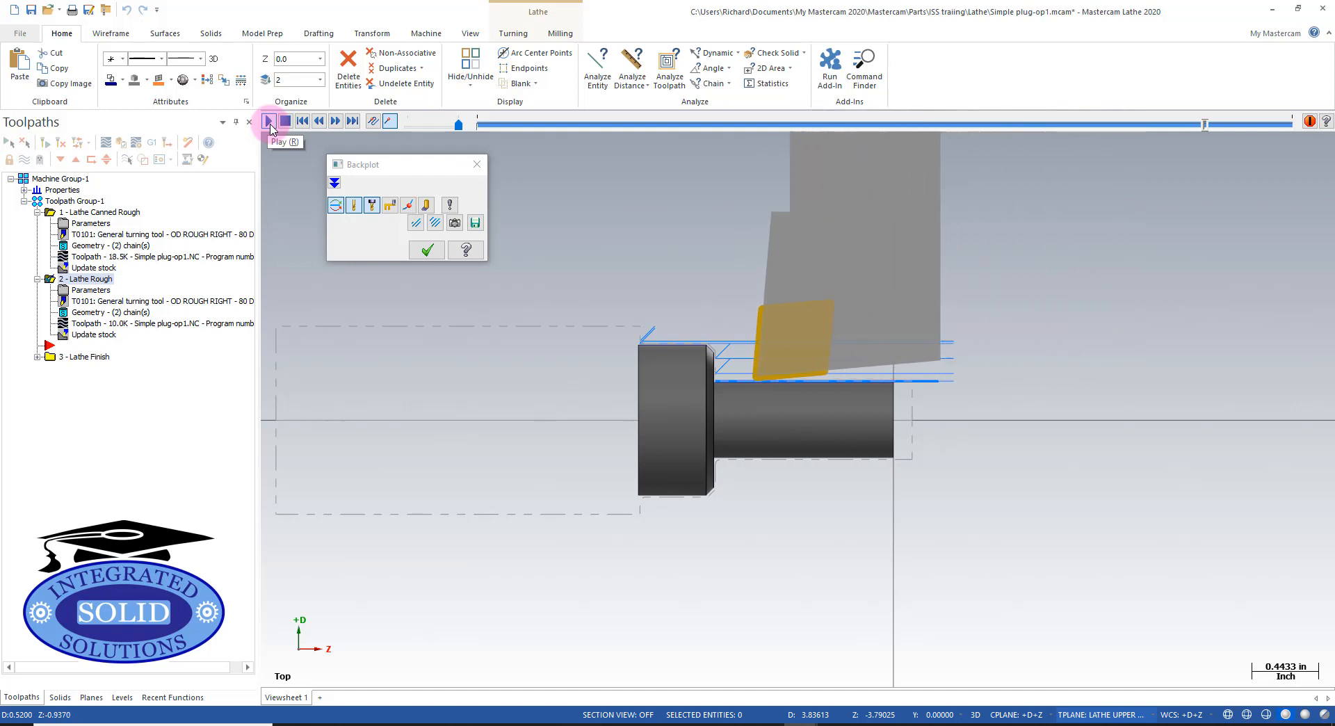
pyautogui.click(428, 251)
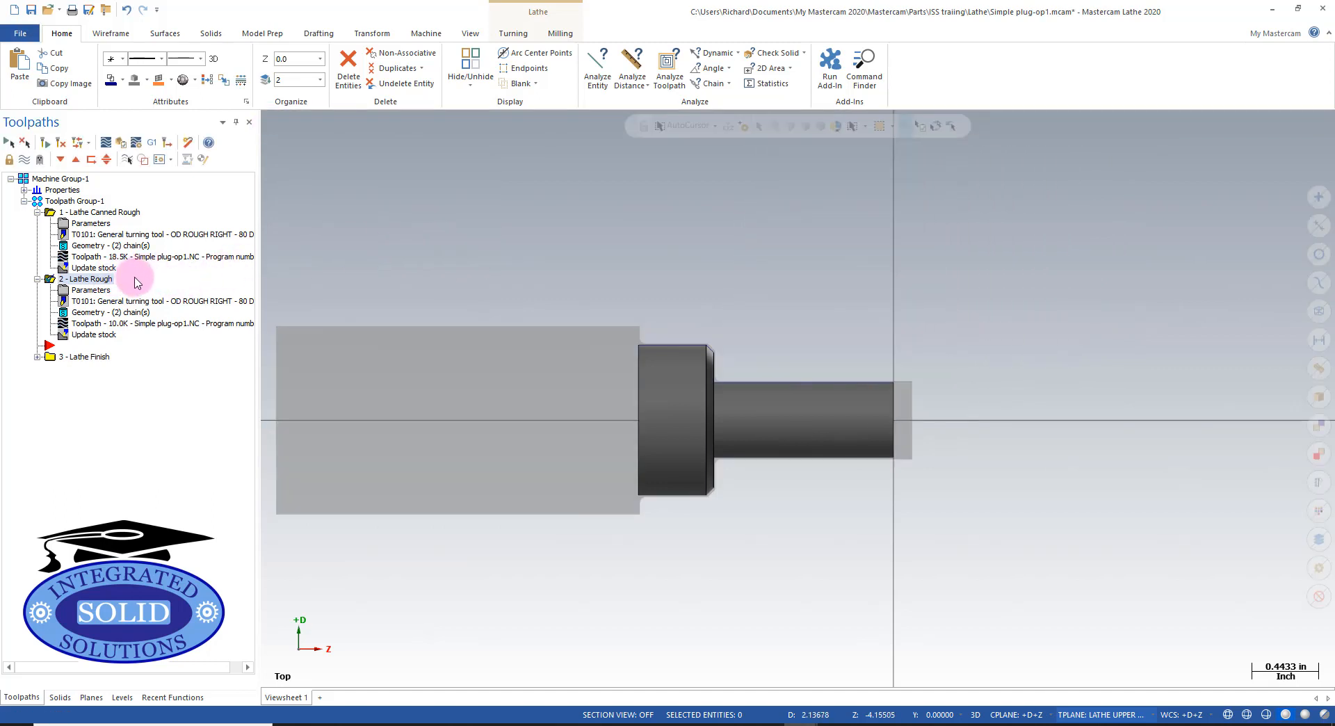
# - Post only the Lathe Rough operation to an NC file named long.NC
pyautogui.rightClick(83, 281)
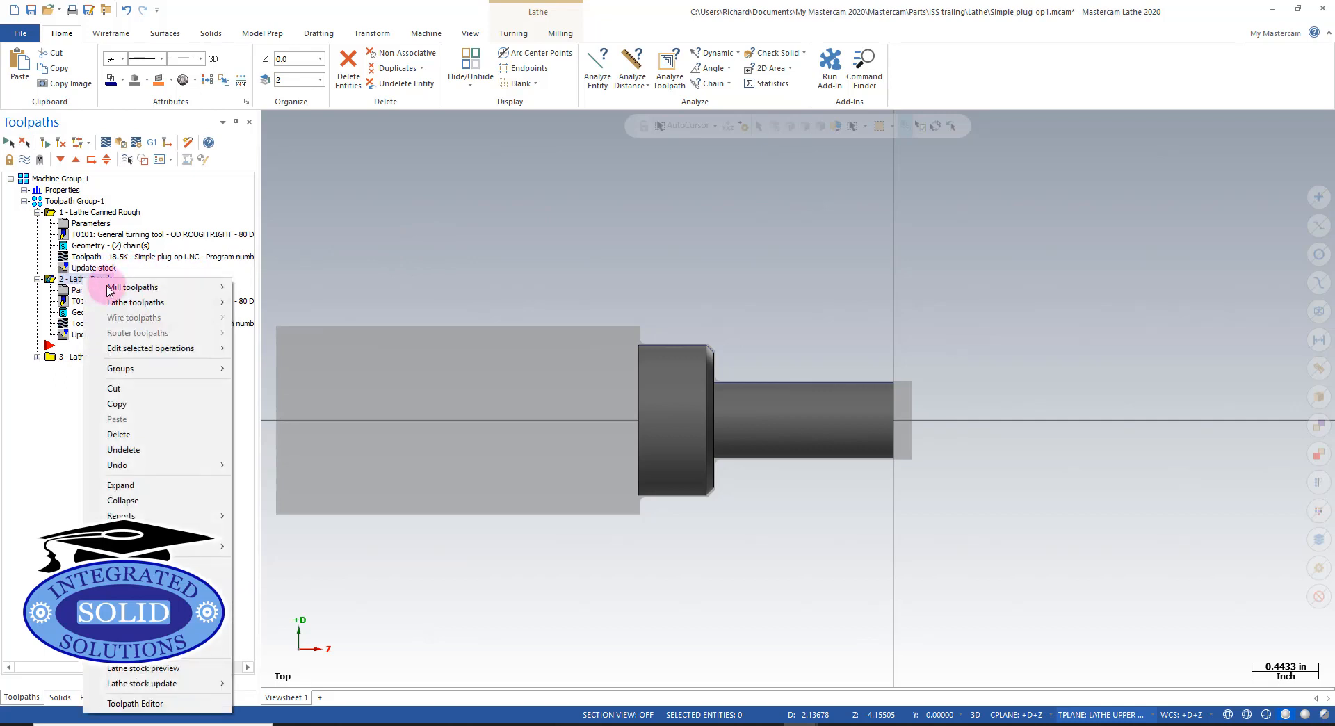
pyautogui.click(157, 144)
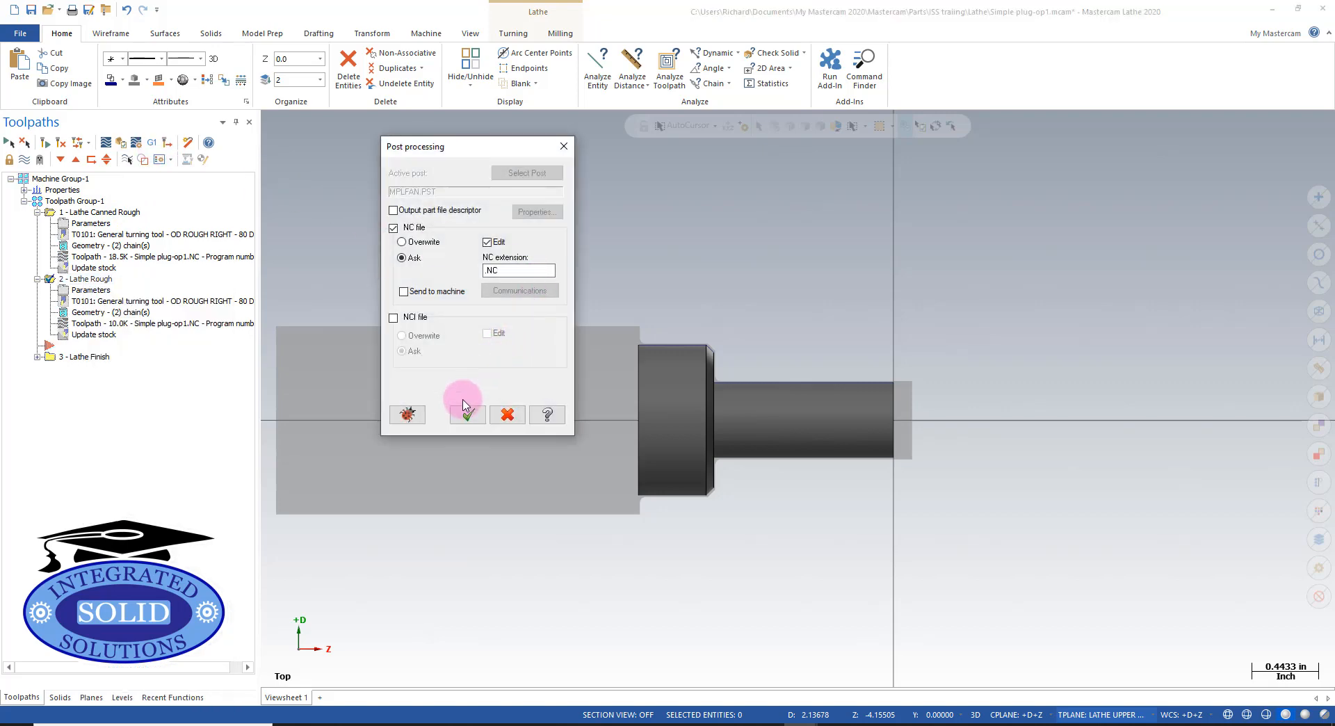
pyautogui.click(466, 414)
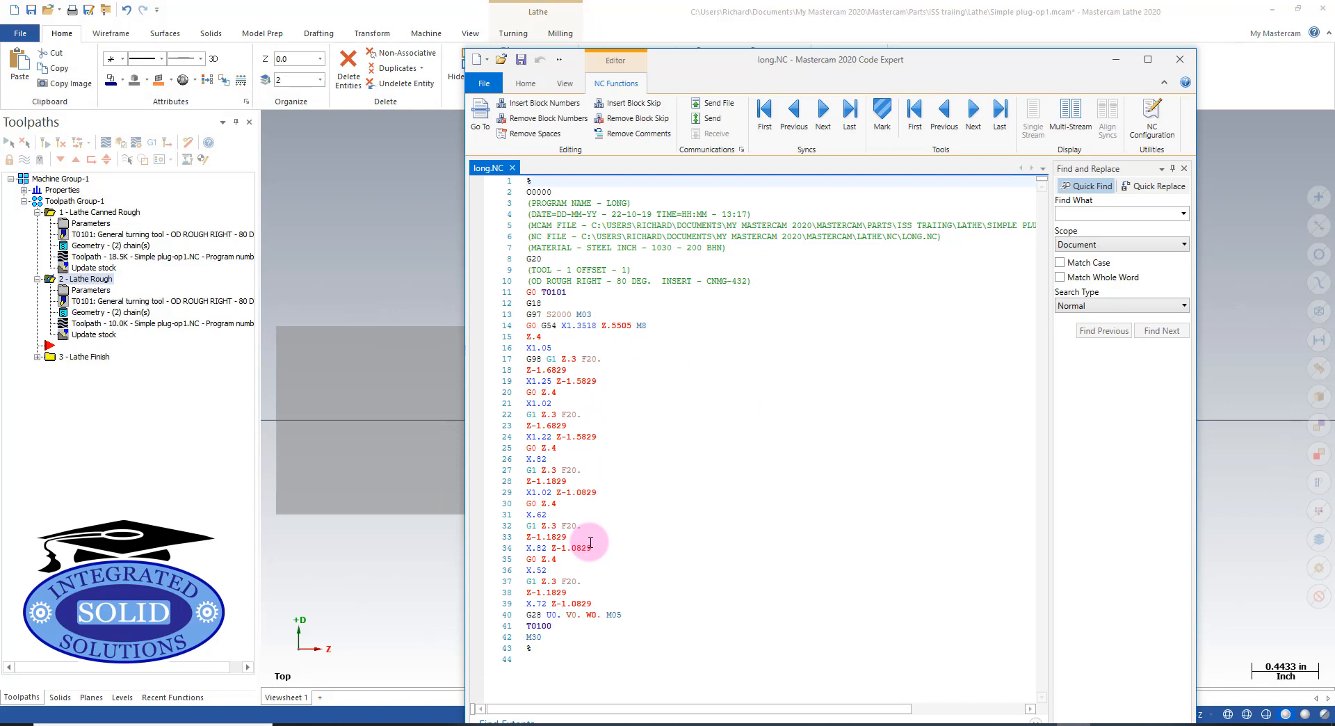
pyautogui.click(369, 239)
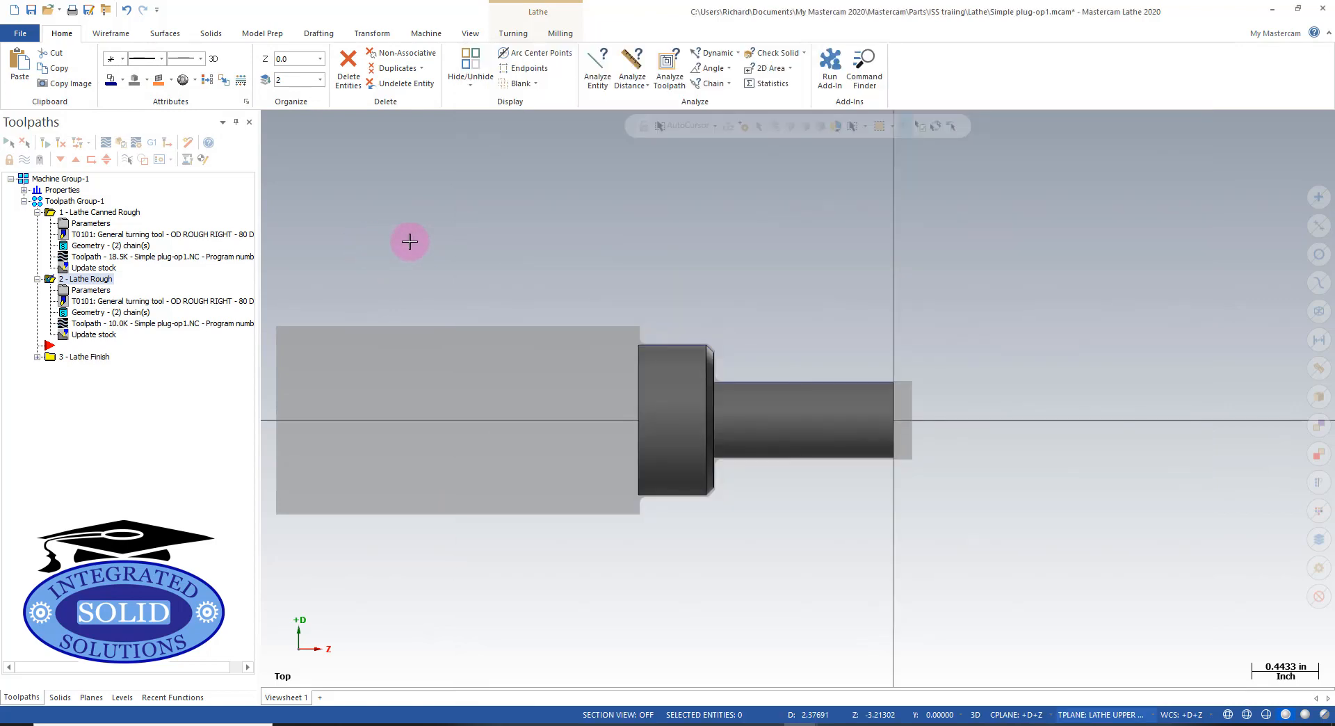
# - Post only the Lathe Canned Rough operation, saving the NC file as canned.NC
pyautogui.click(77, 214)
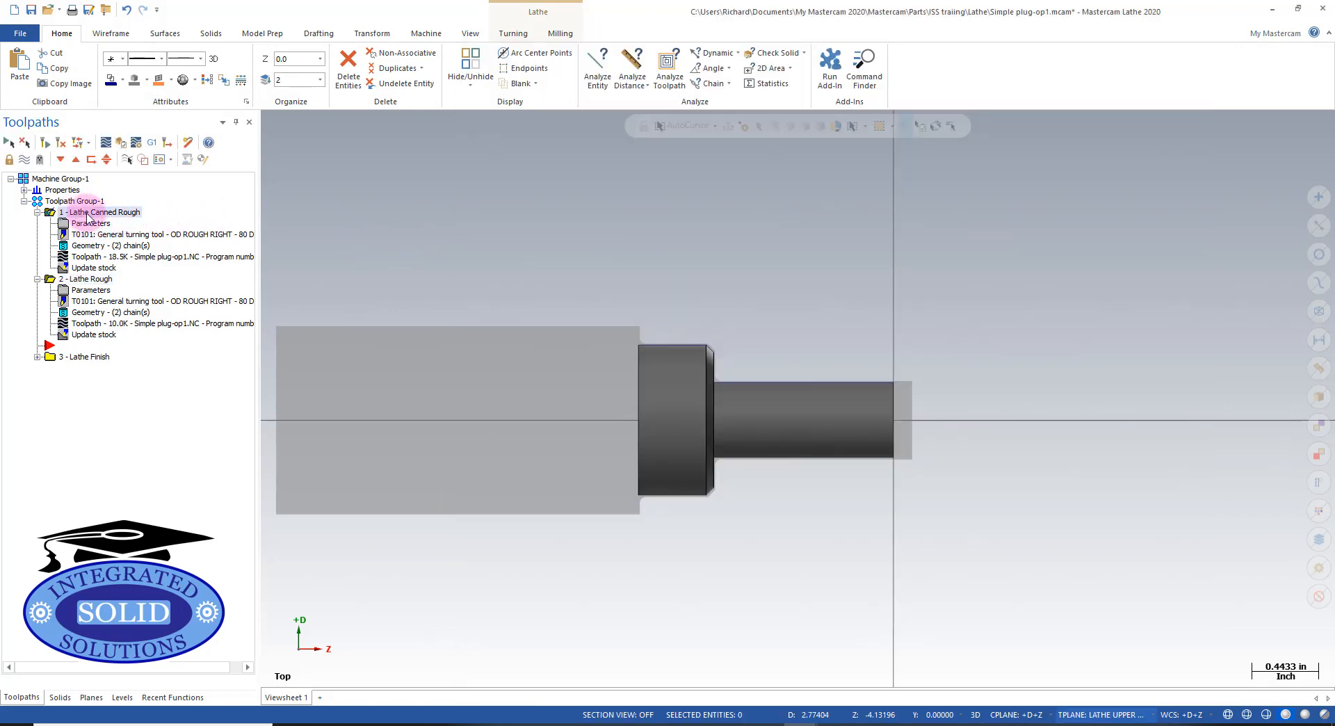
pyautogui.click(153, 143)
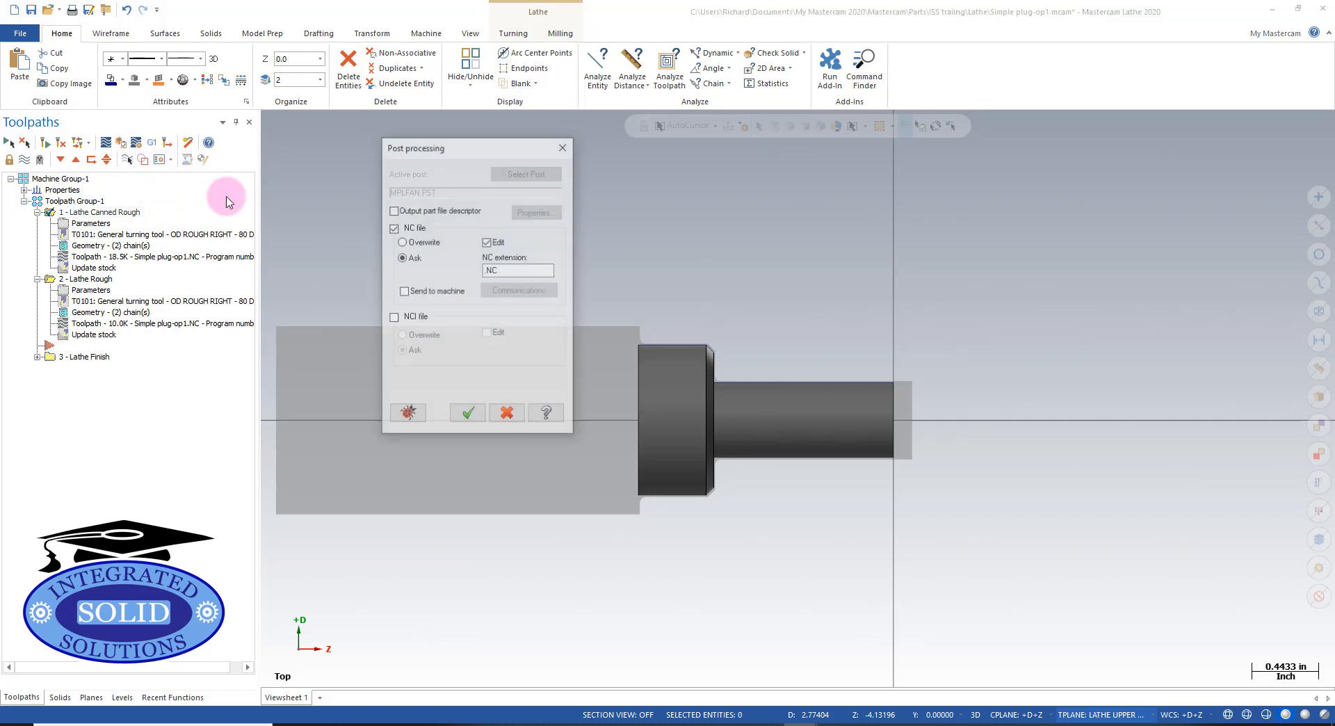
pyautogui.click(469, 416)
pyautogui.click(704, 395)
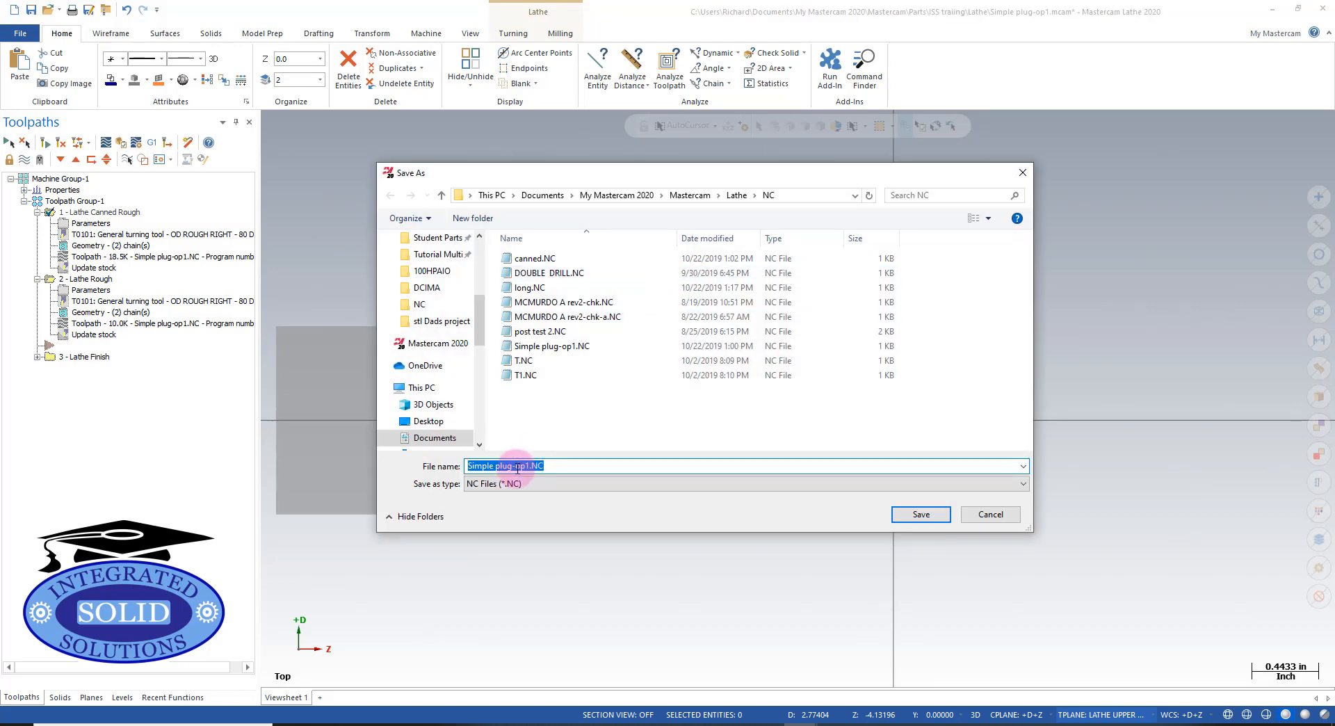
pyautogui.click(535, 258)
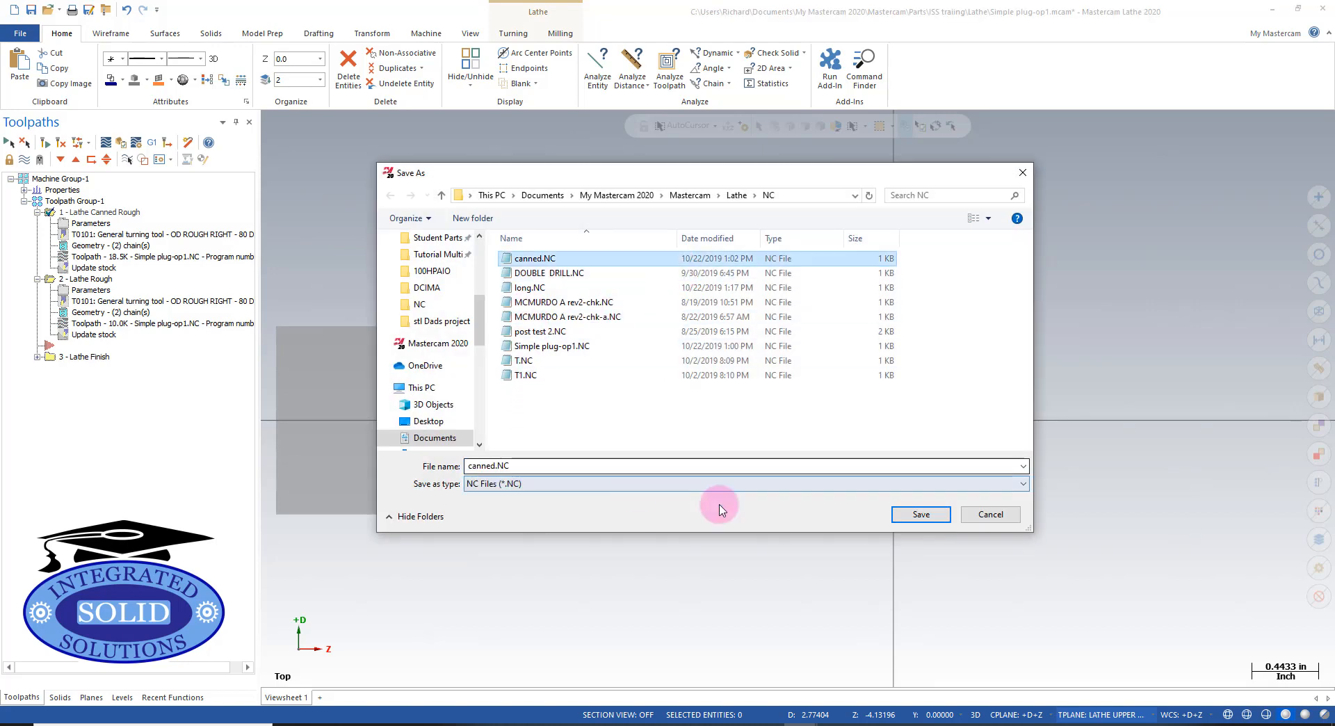
pyautogui.click(919, 515)
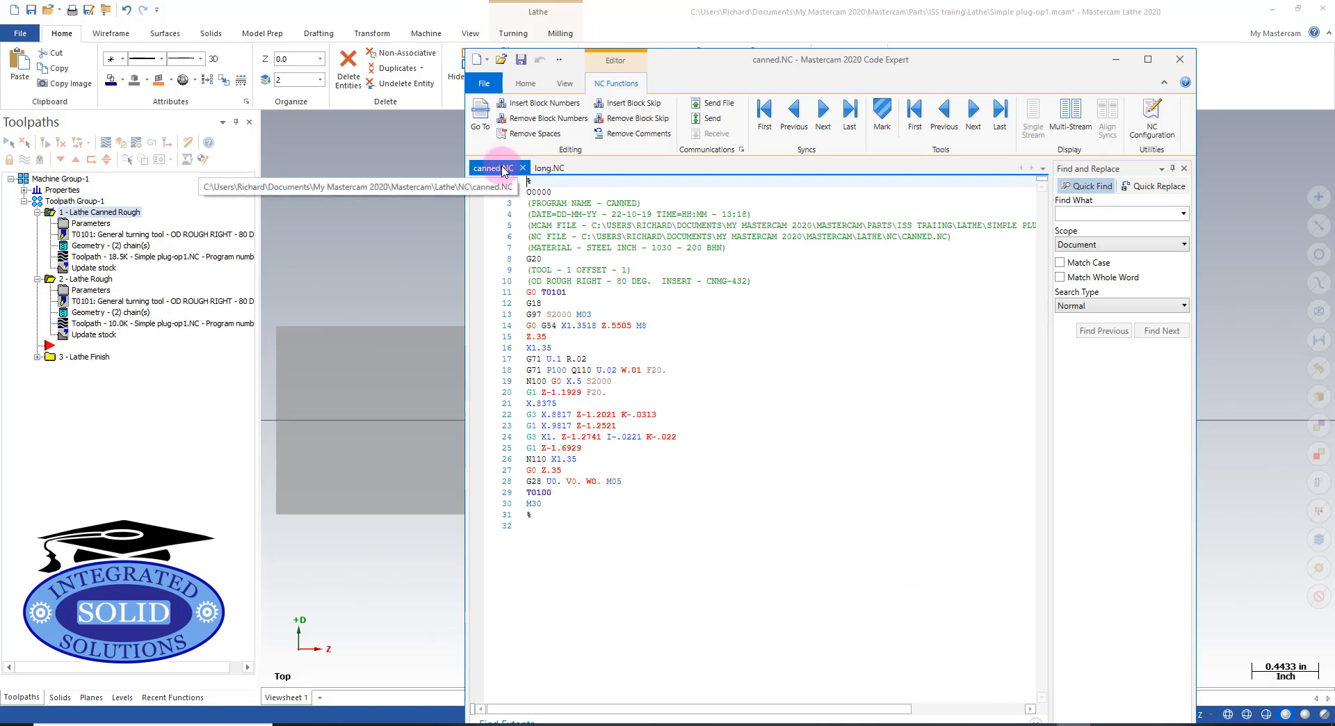
# - Tile the canned.NC and long.NC files vertically in the code editor to compare them side by side
pyautogui.click(544, 169)
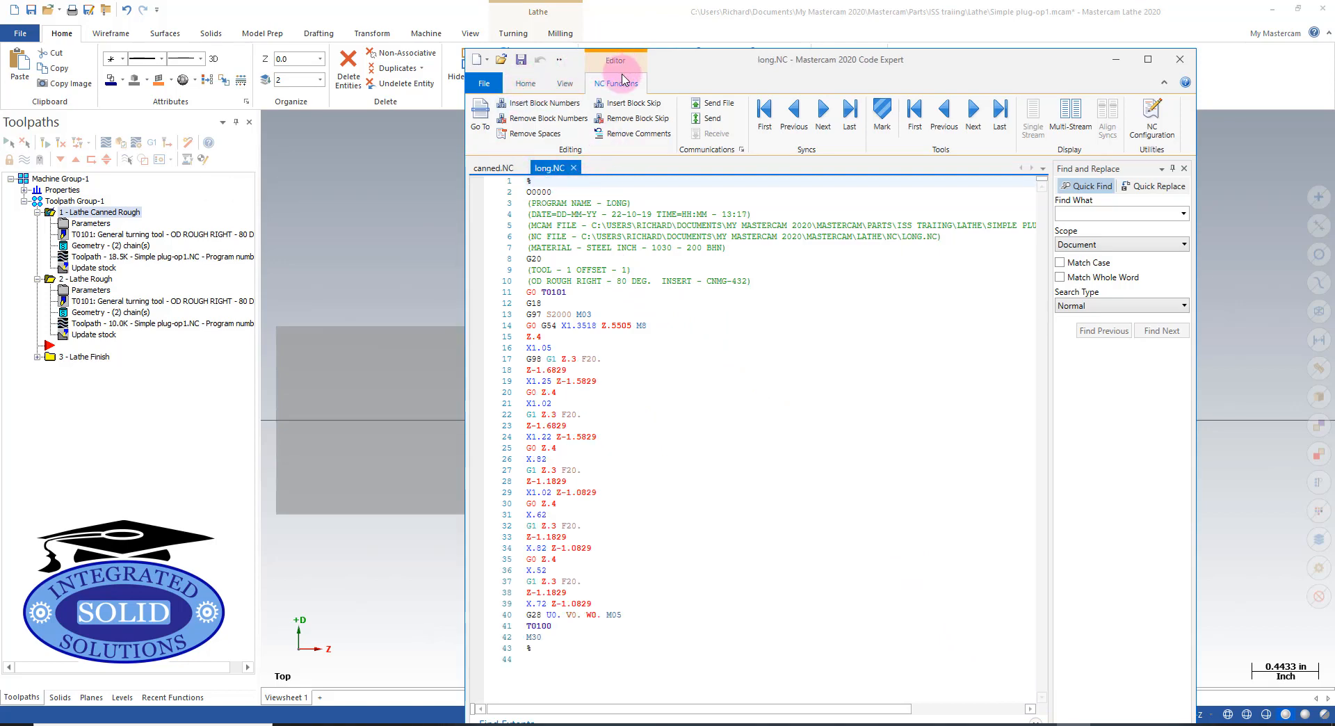
pyautogui.click(564, 83)
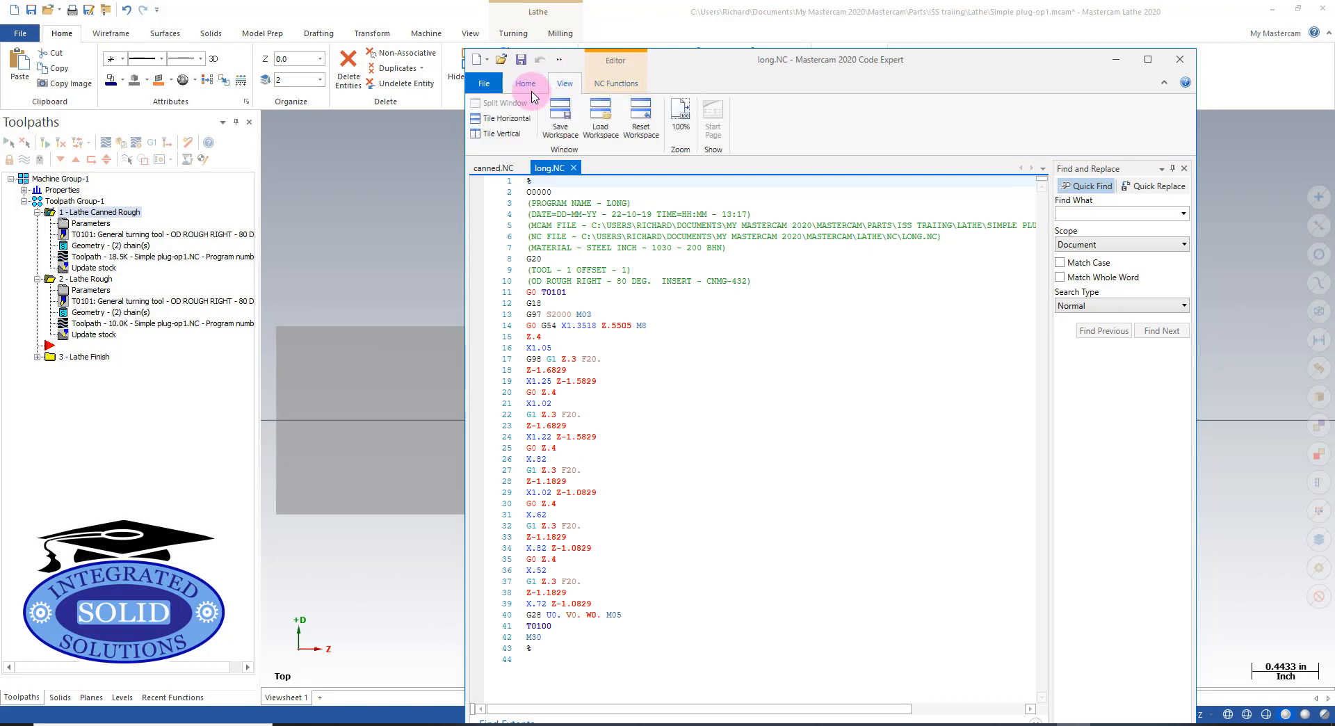
pyautogui.click(501, 133)
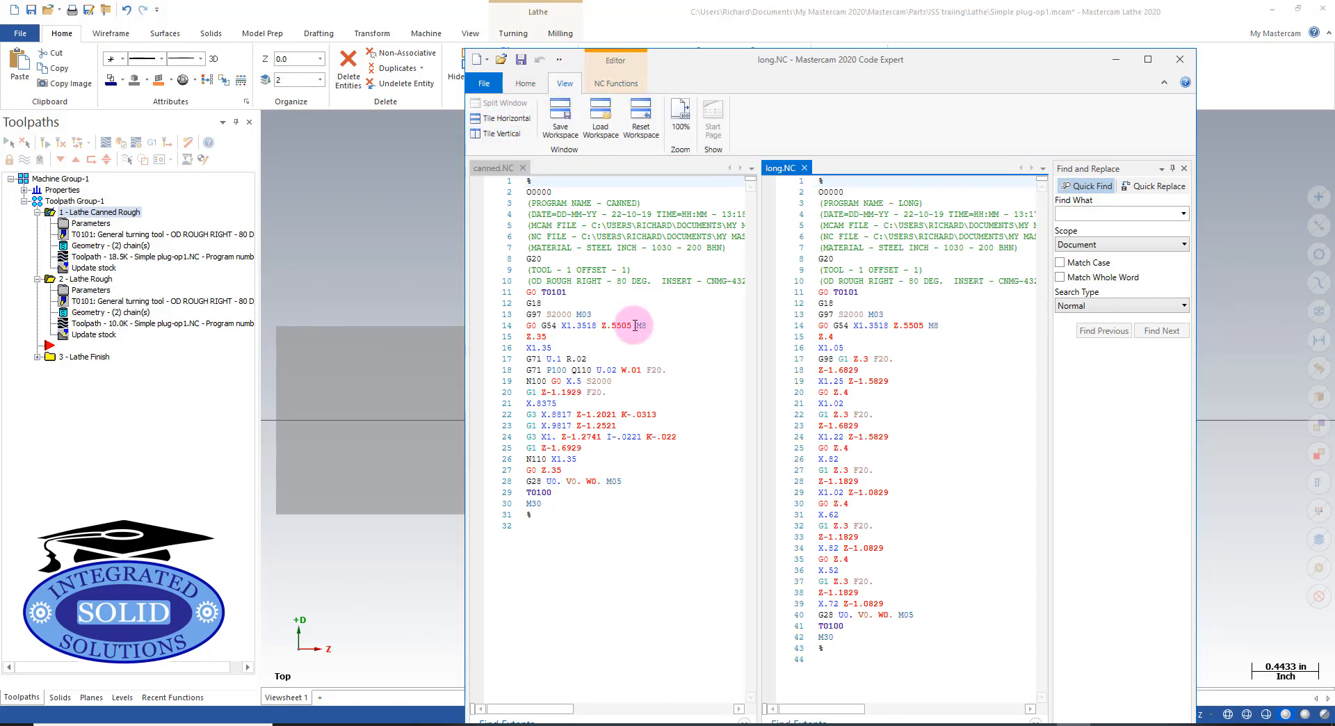